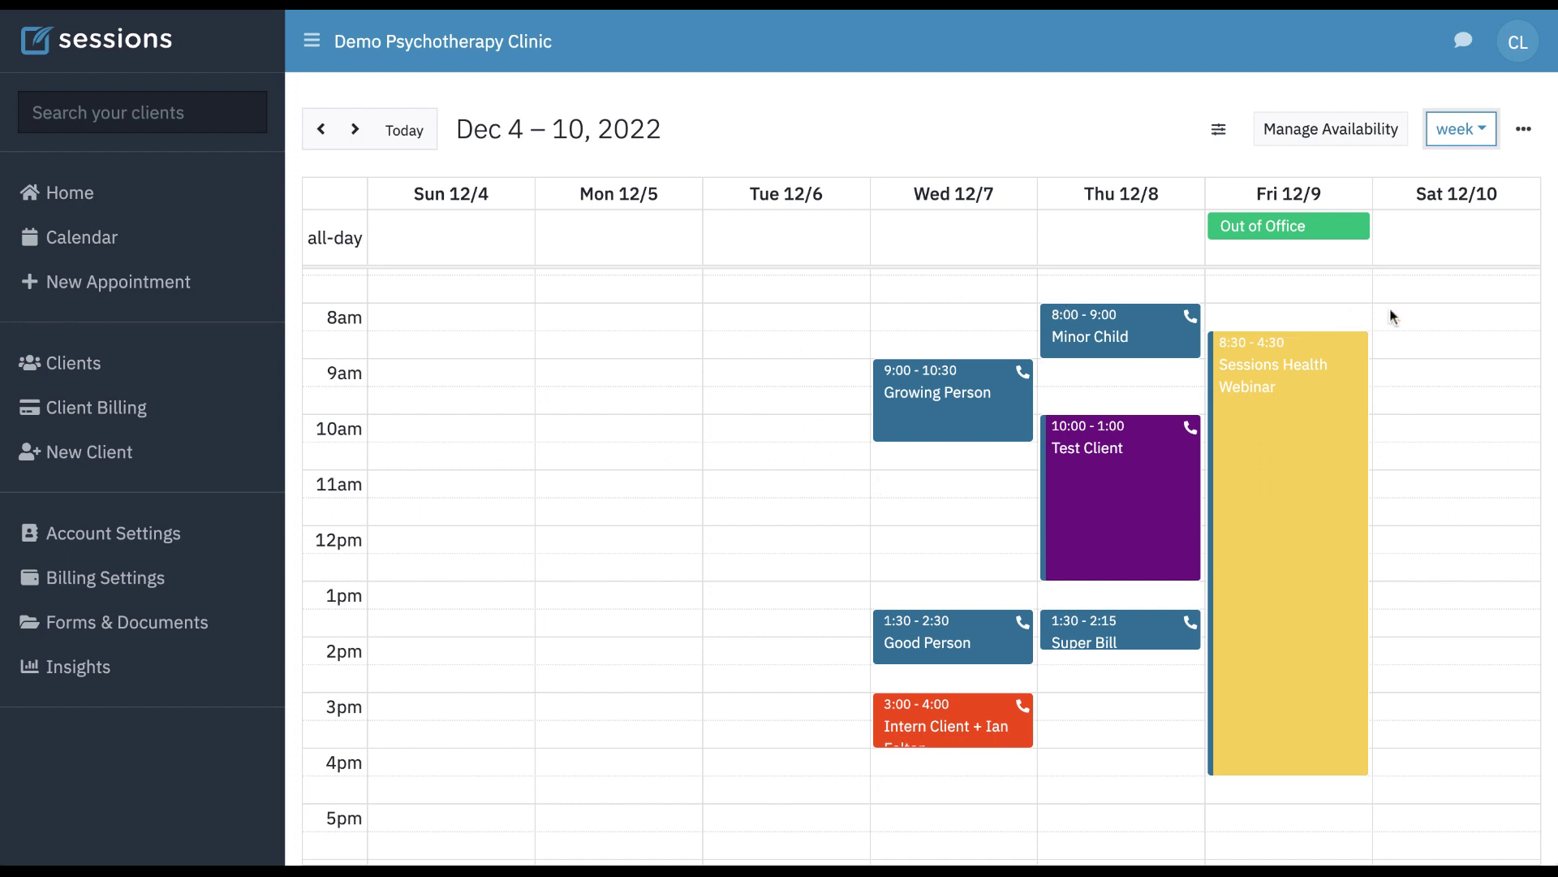
- View the calendar's month/week/day choices, then start a Saturday Dec 10 8:30am event
click(1463, 130)
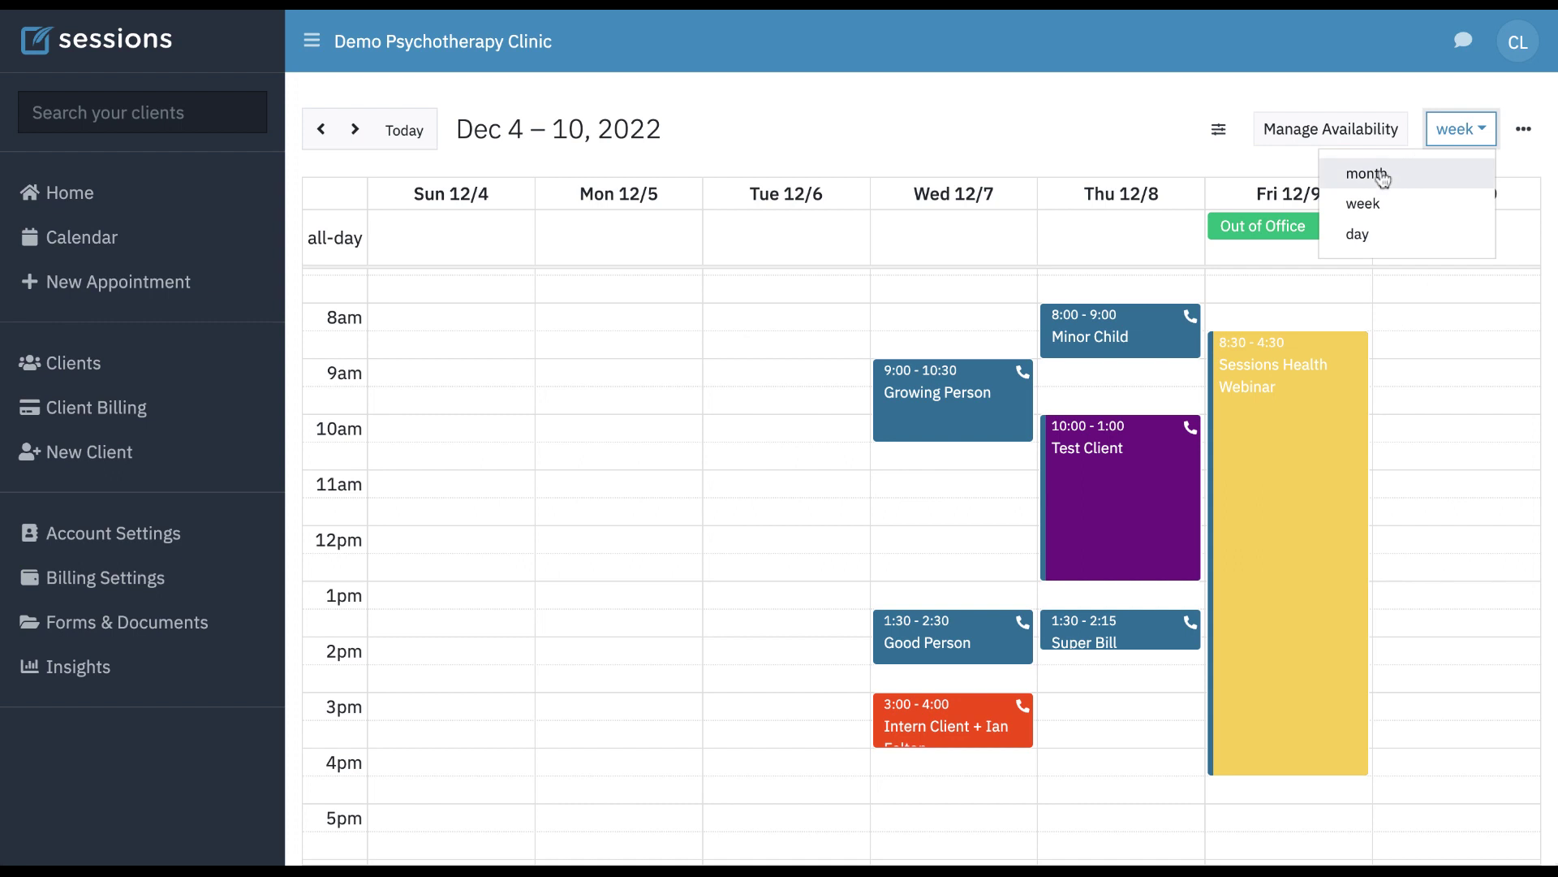
click(1426, 328)
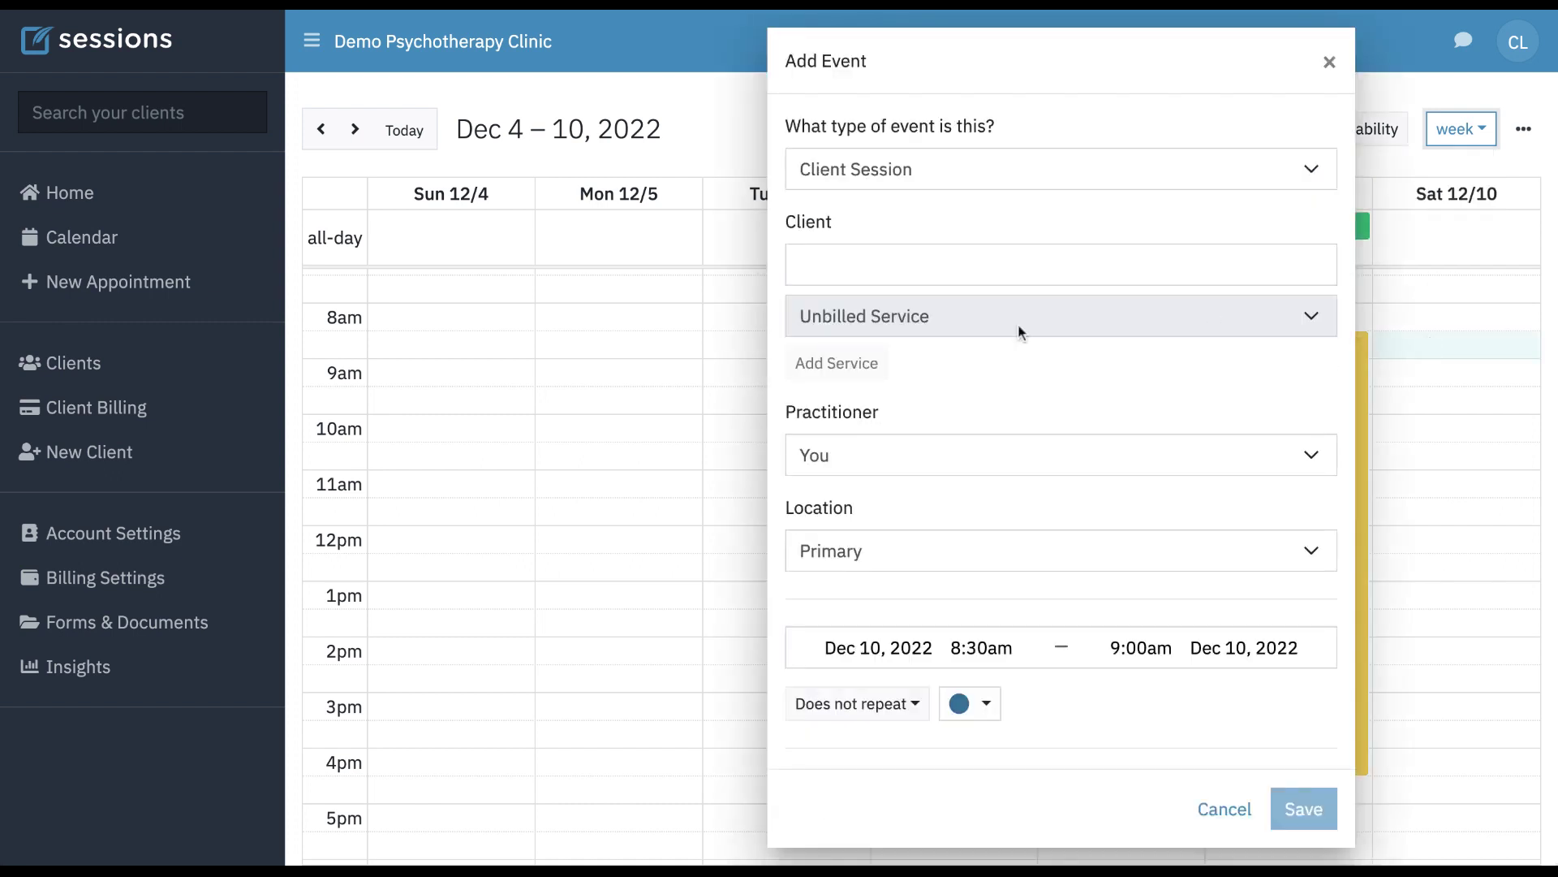
- Set the session's client to Good Person and look over the event colours without changing them
click(841, 270)
text(good Person)
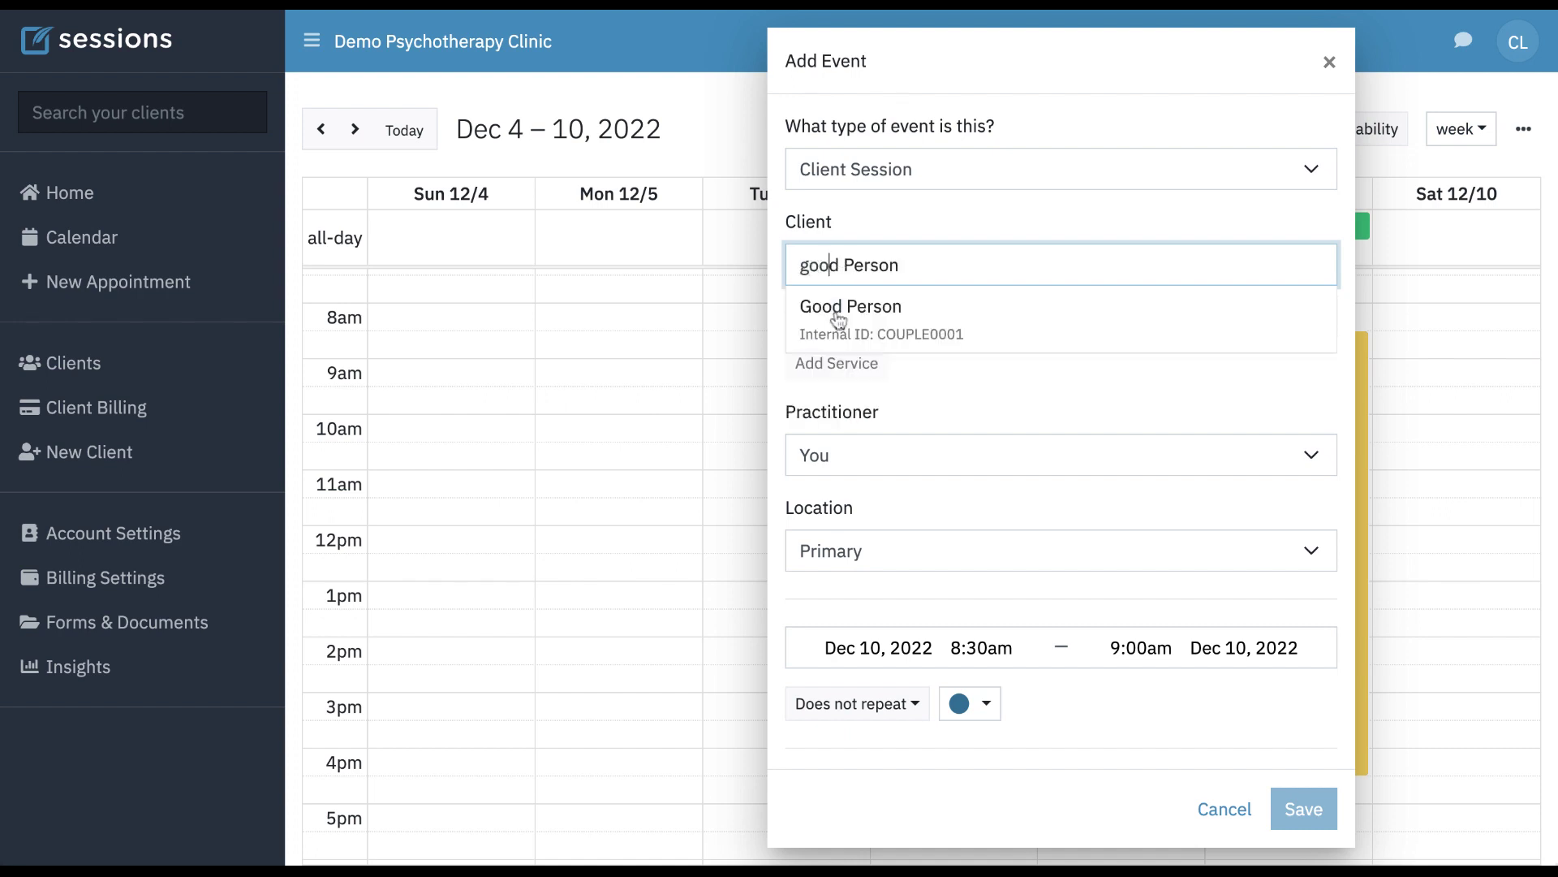
click(853, 305)
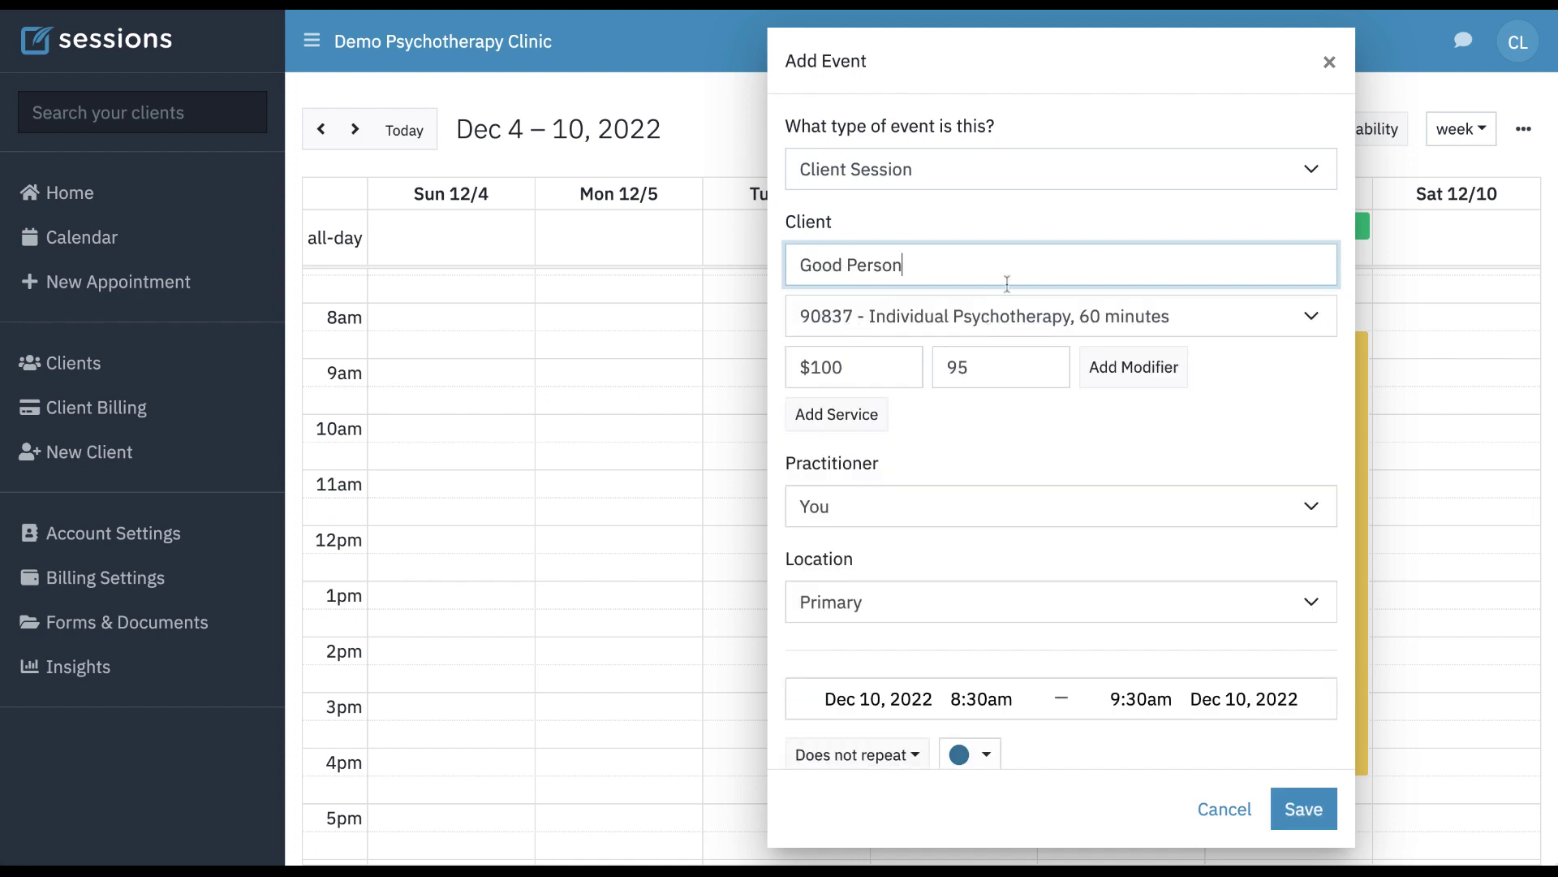
scroll(1056, 483, down, 1)
scroll(1056, 484, down, 3)
scroll(1056, 483, down, 2)
scroll(1056, 483, down, 1)
click(971, 346)
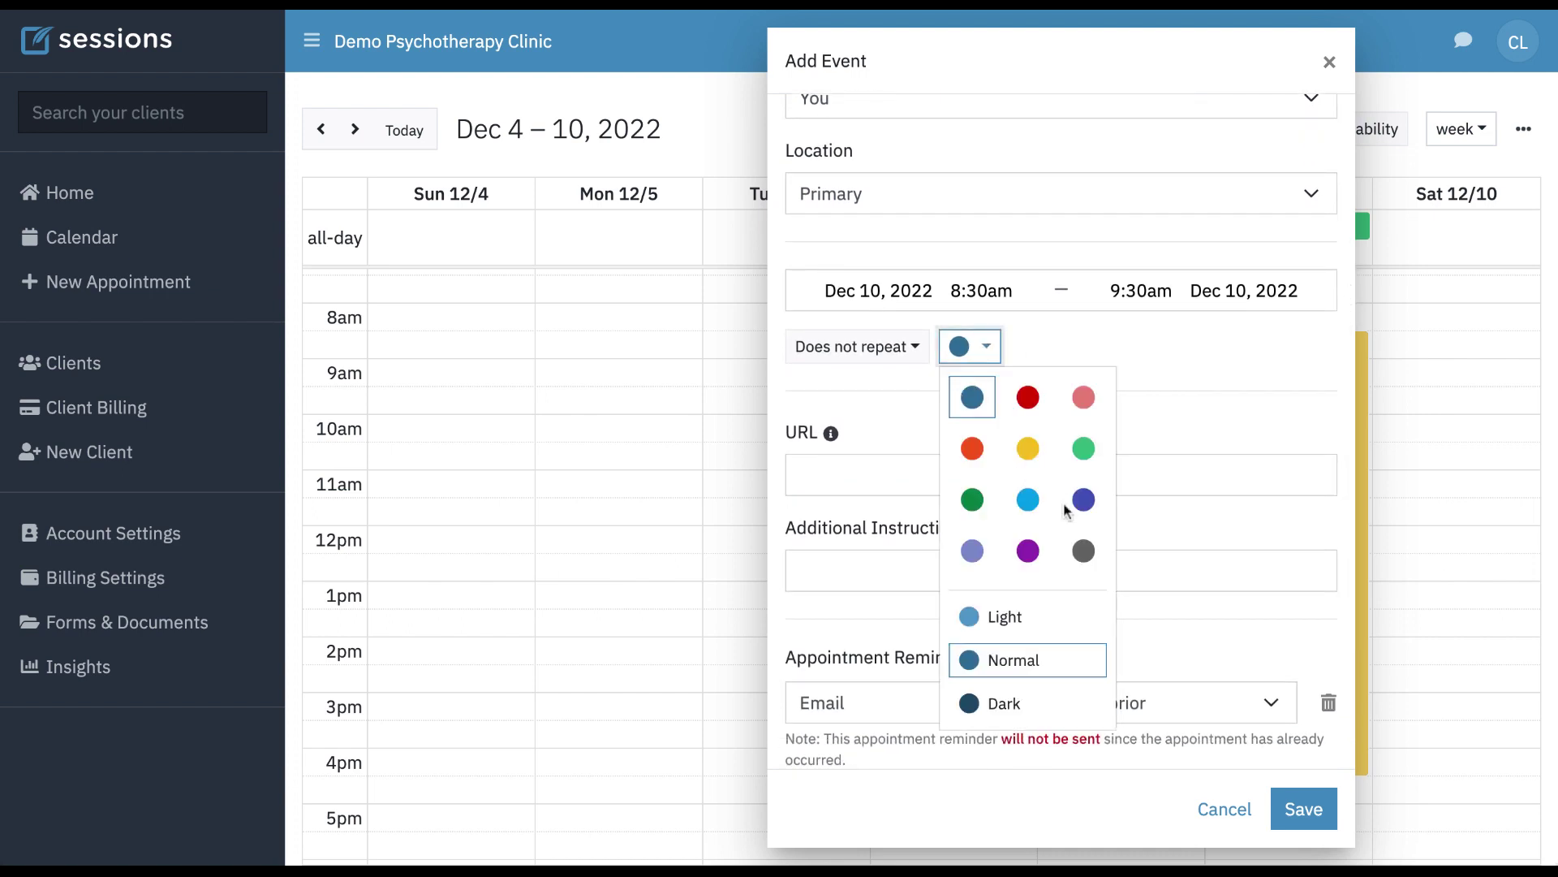
click(1183, 419)
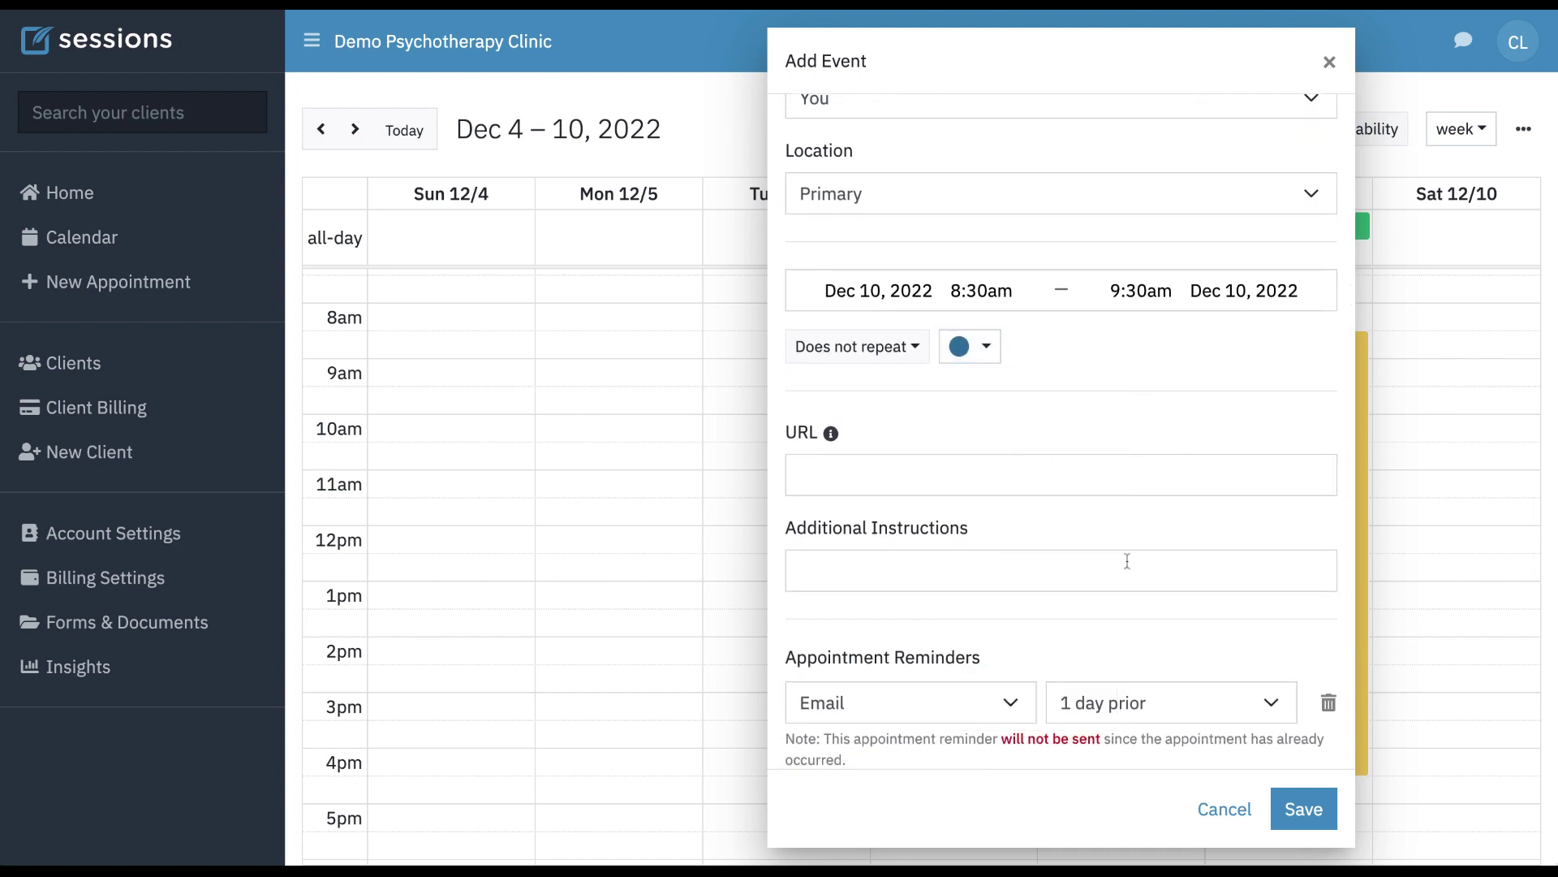
scroll(1126, 560, down, 3)
scroll(951, 438, down, 1)
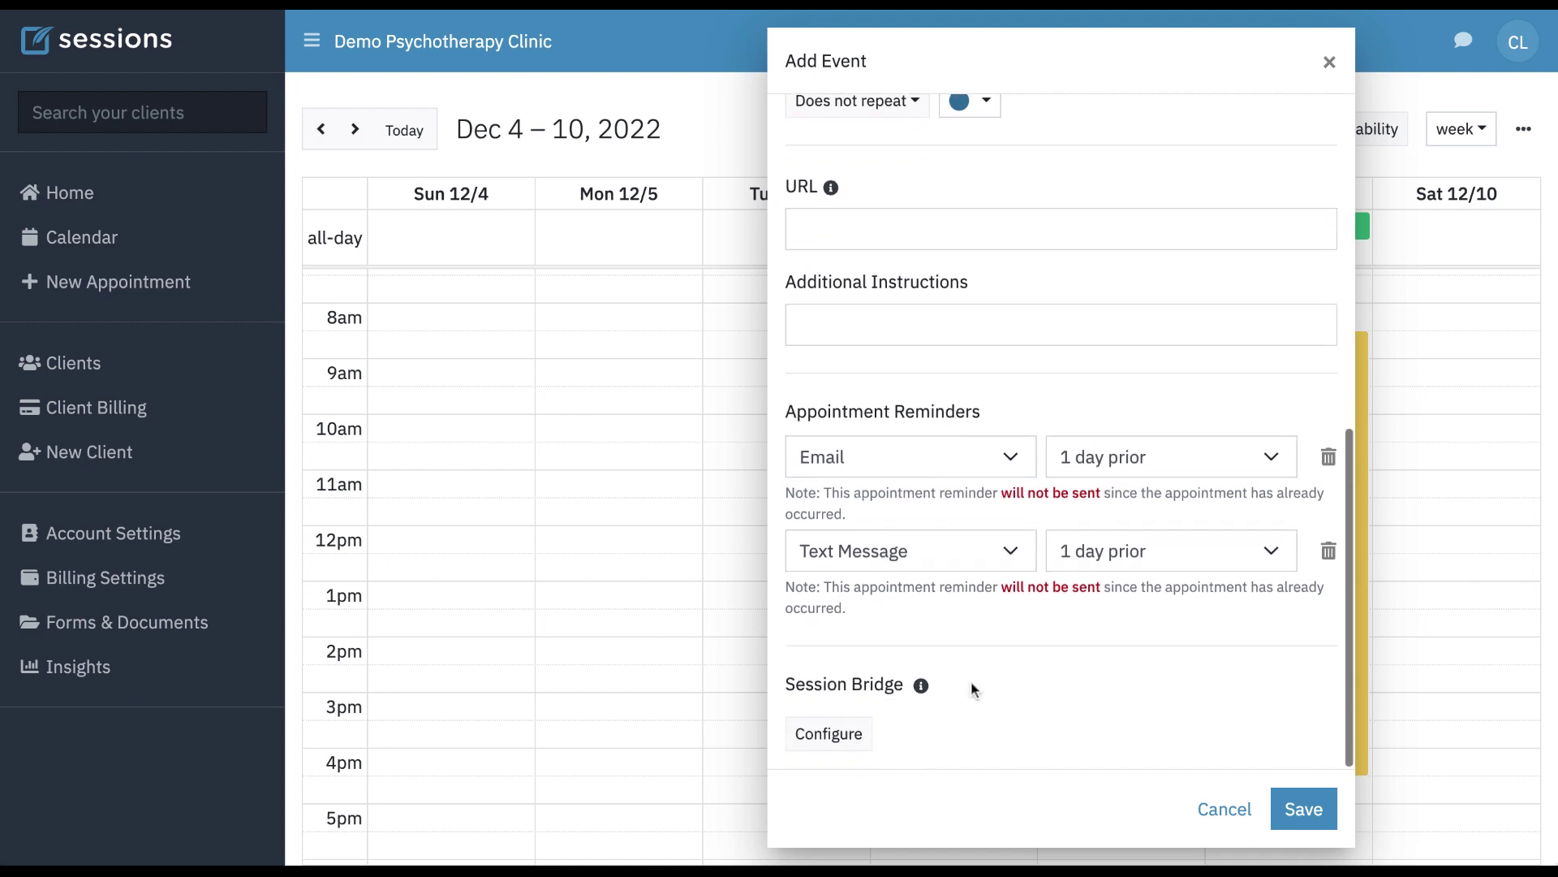
- Cancel the session draft, then start and cancel an all-day event on Tuesday, Dec 6
click(1224, 810)
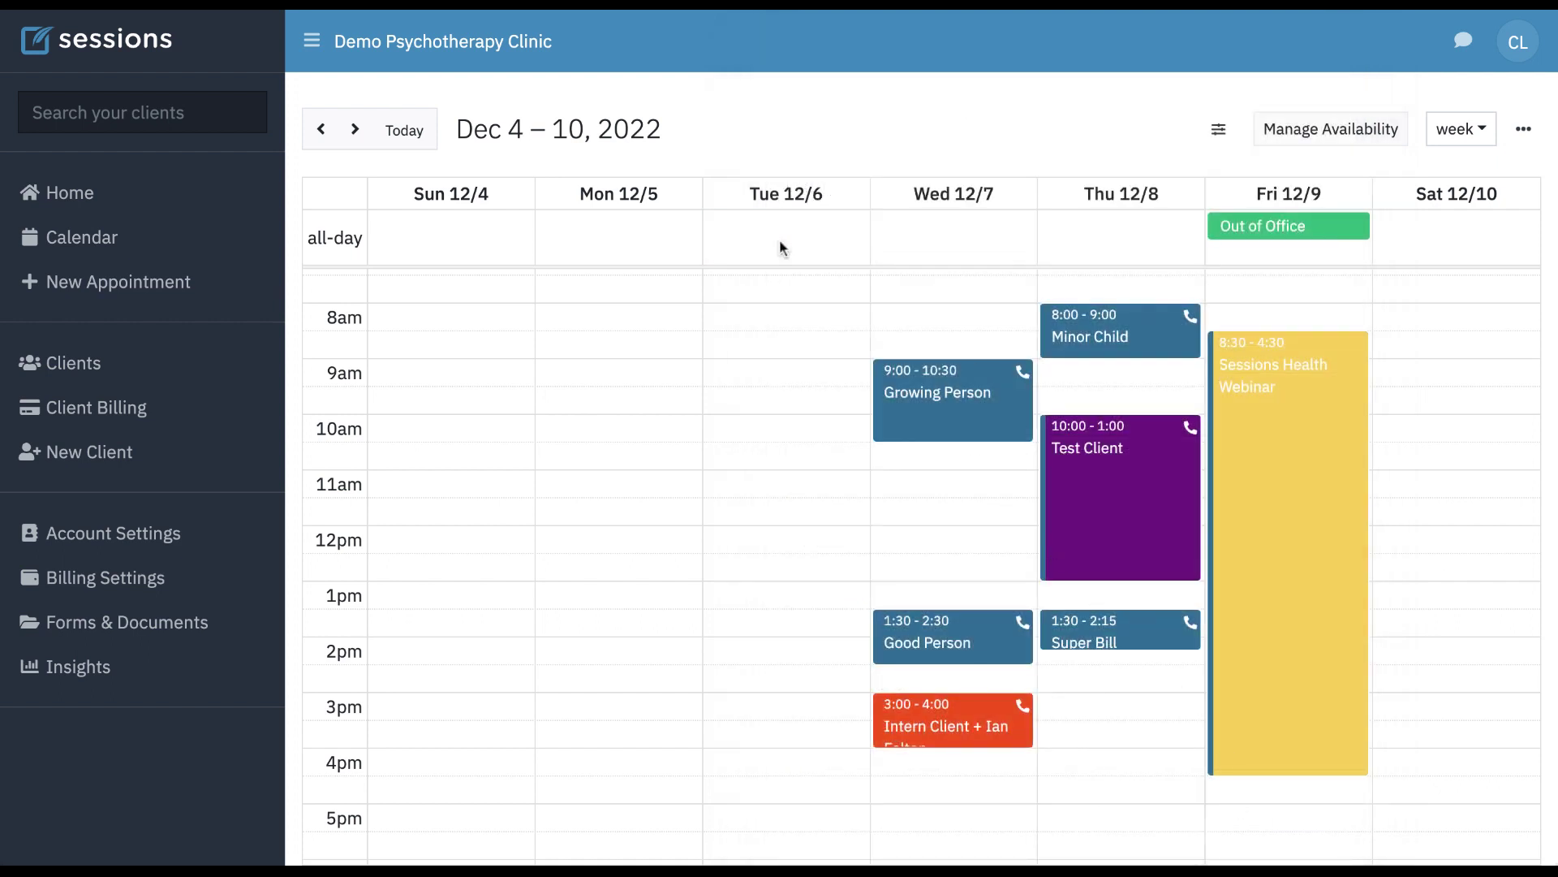
click(779, 248)
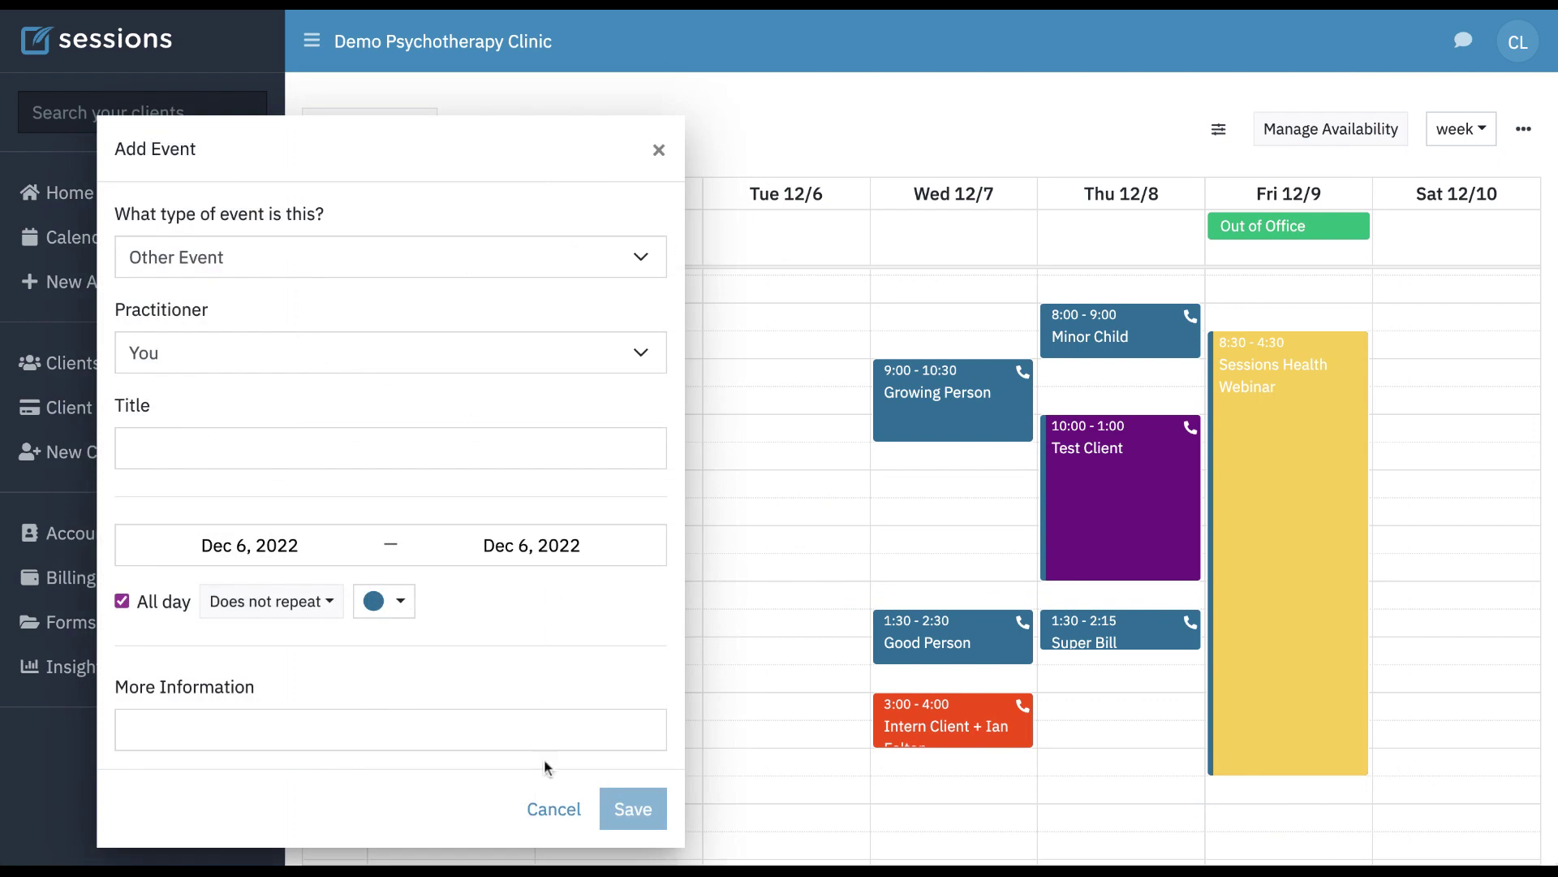
click(554, 808)
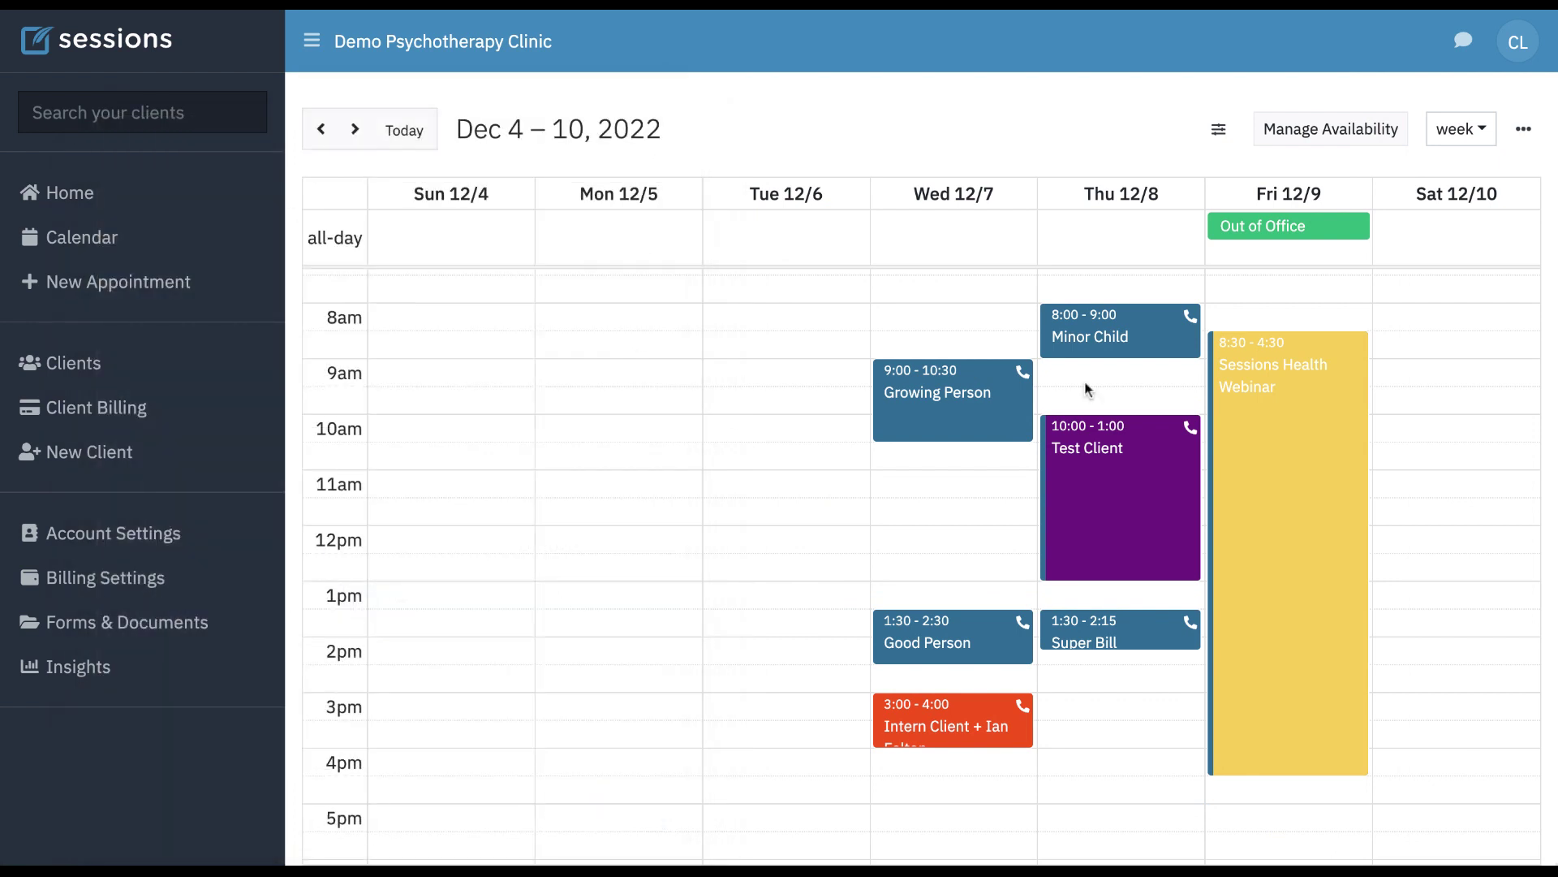
- Go to Settings from the calendar's three-dots menu to reach Sync your Calendar
click(1524, 129)
click(1418, 173)
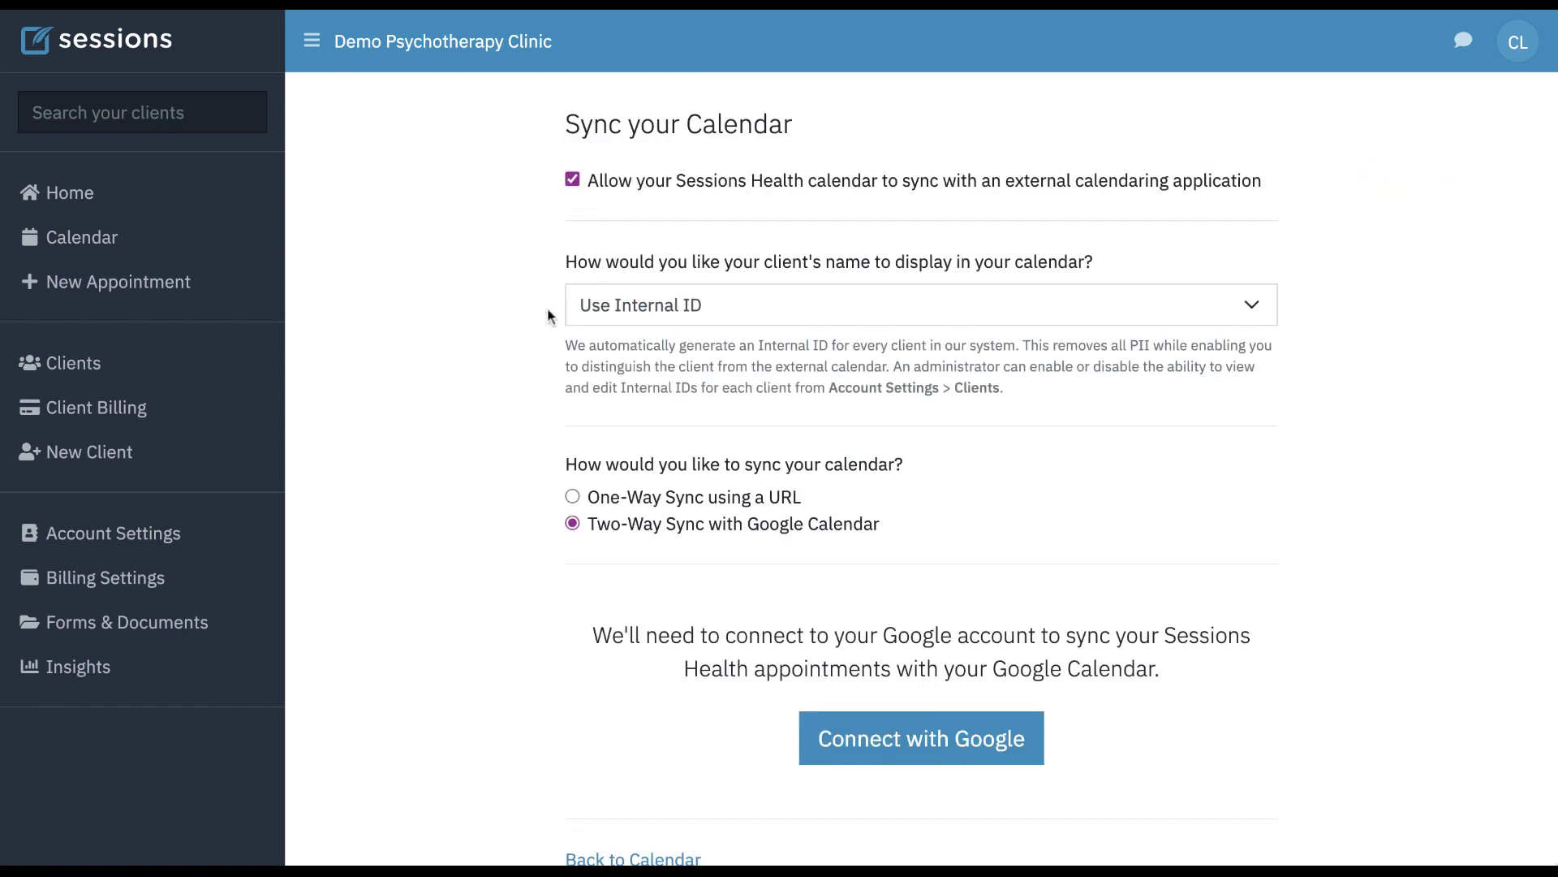
scroll(459, 420, down, 2)
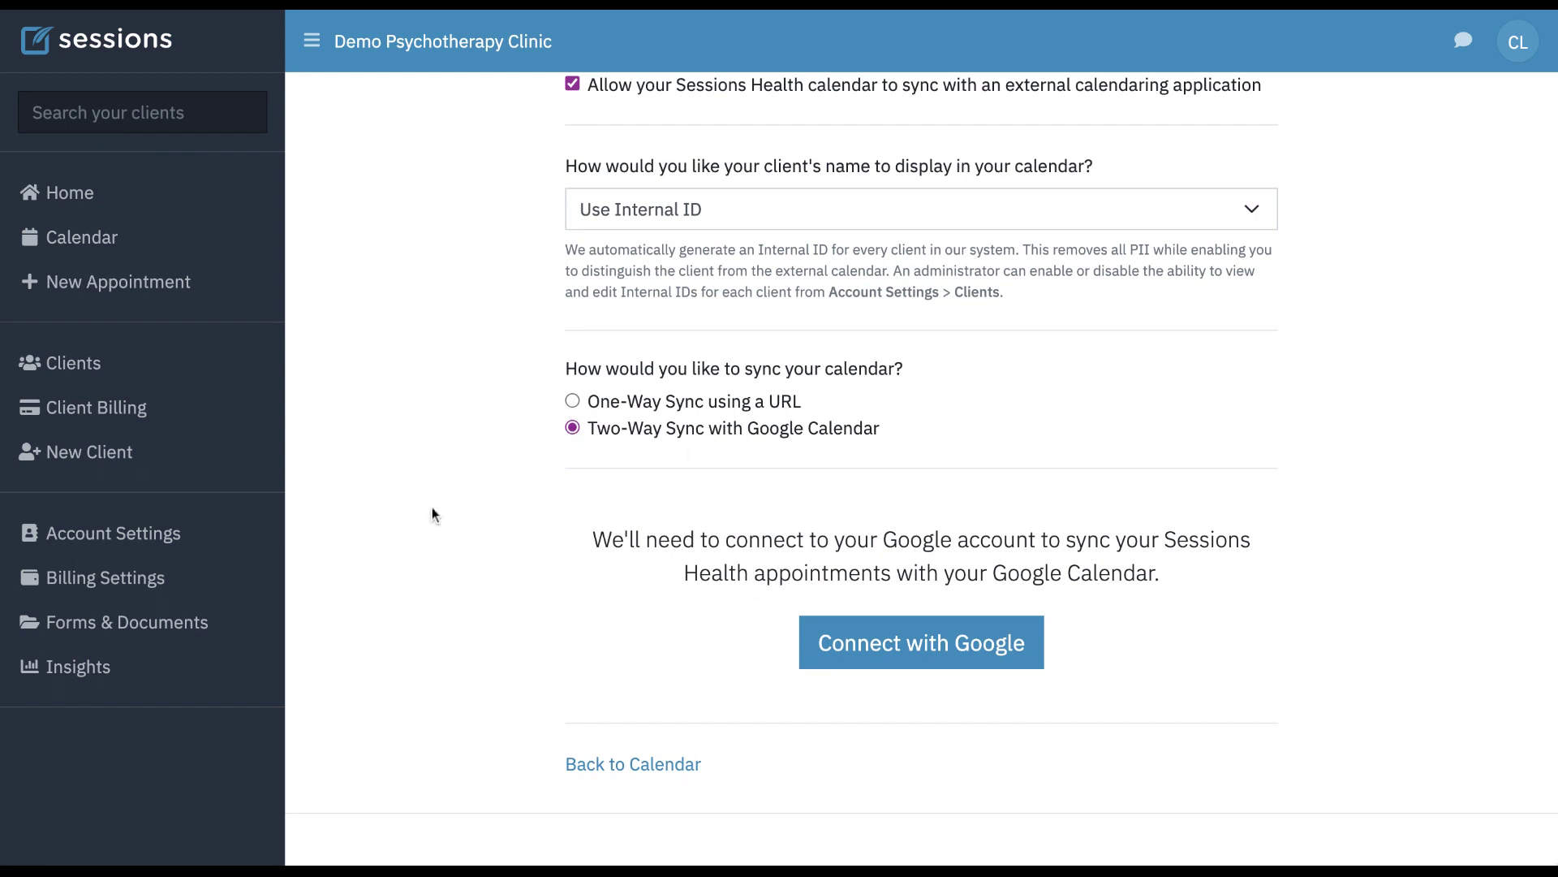
scroll(433, 508, up, 2)
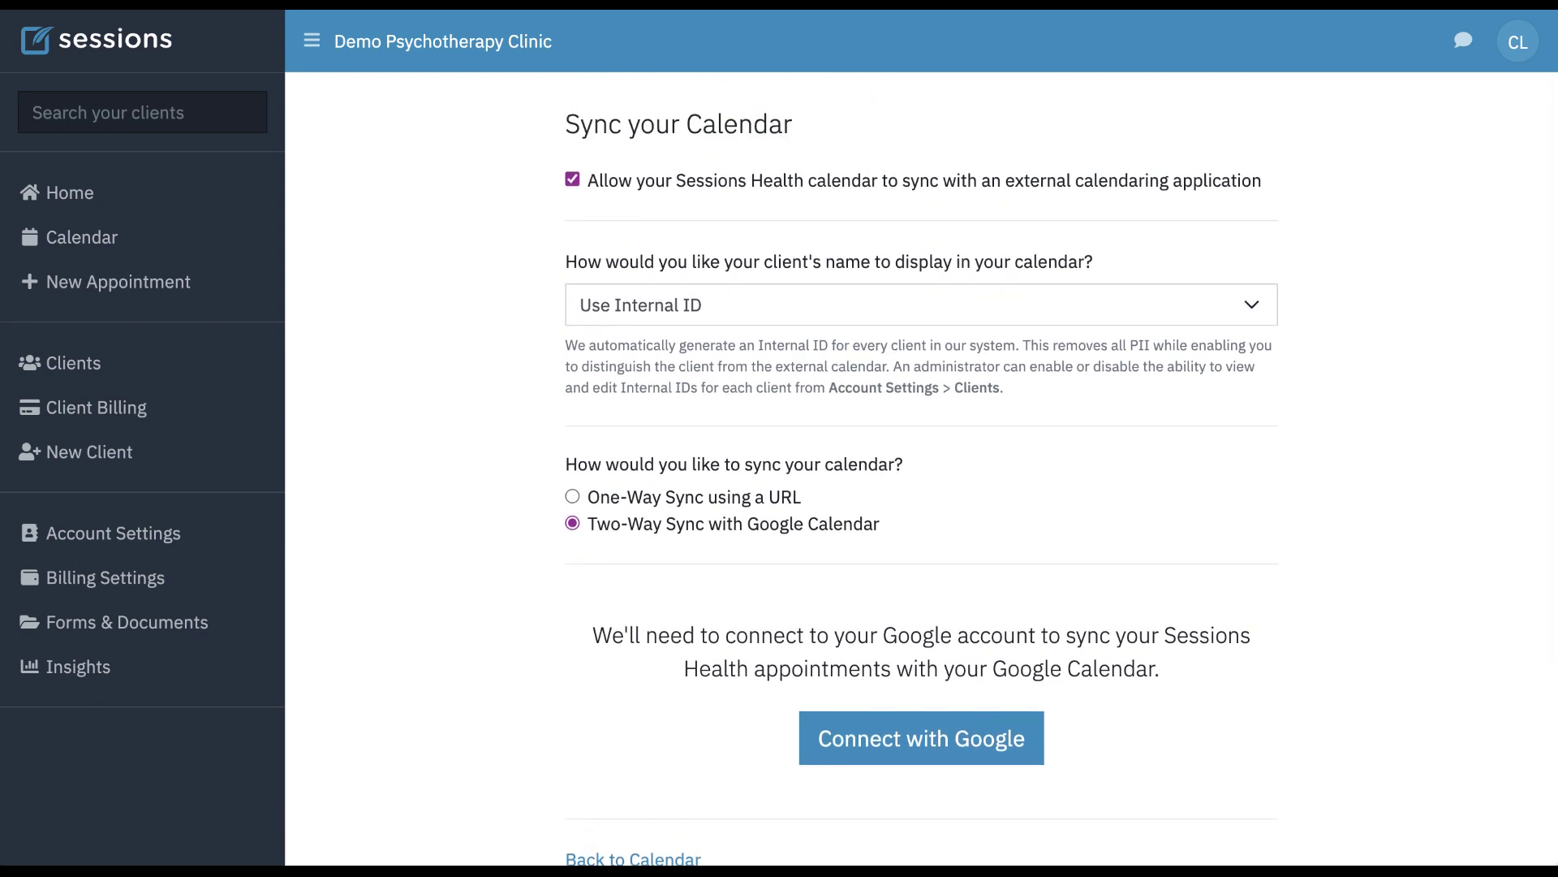